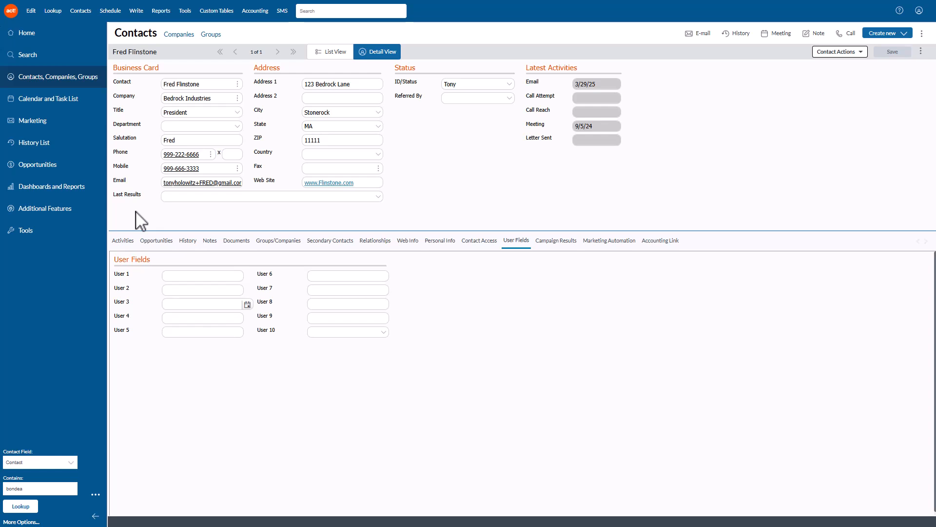
- Open the Interactive Quotes feature and start a new quote
{"action": "left_click", "coordinate": [45, 211]}
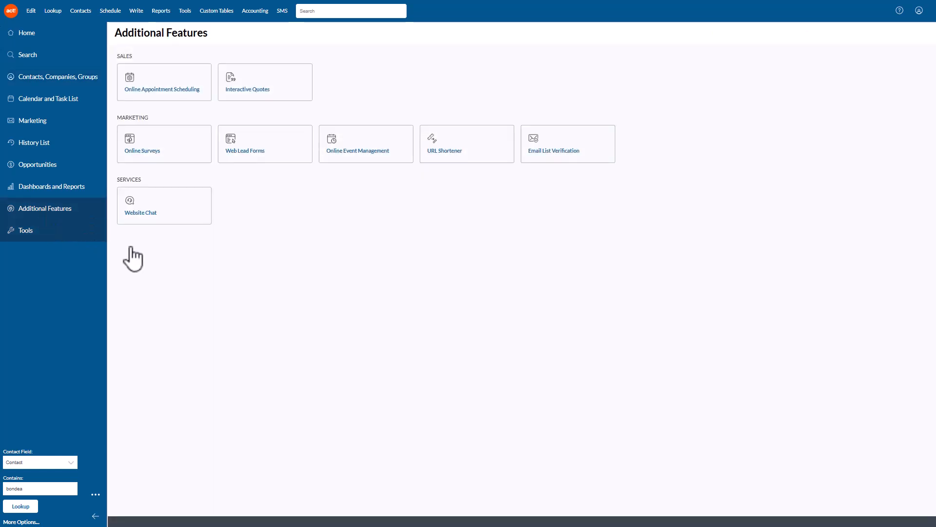
{"action": "left_click", "coordinate": [276, 80]}
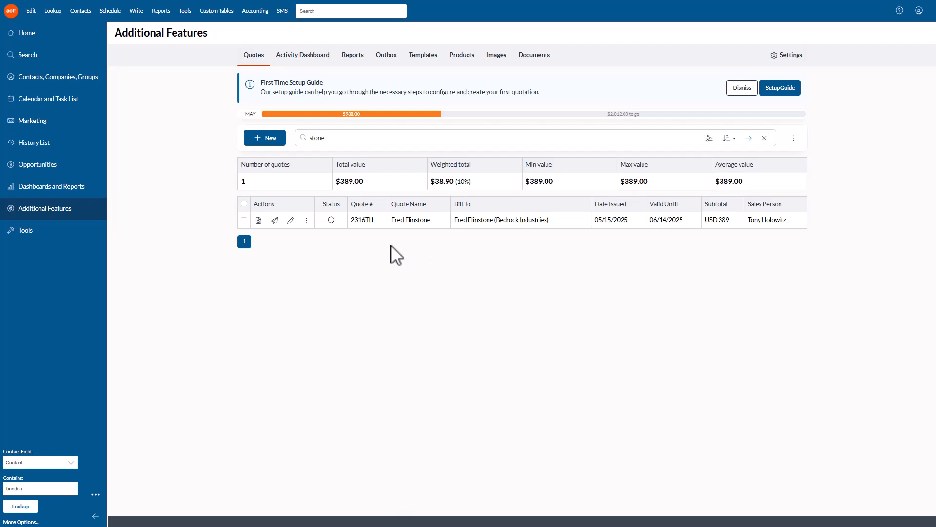
{"action": "left_click", "coordinate": [270, 139]}
- Name the quote with the customer's short name and May 23 2025, and create it from the Ice Cream: 3 Flavors template
{"action": "left_click", "coordinate": [277, 93]}
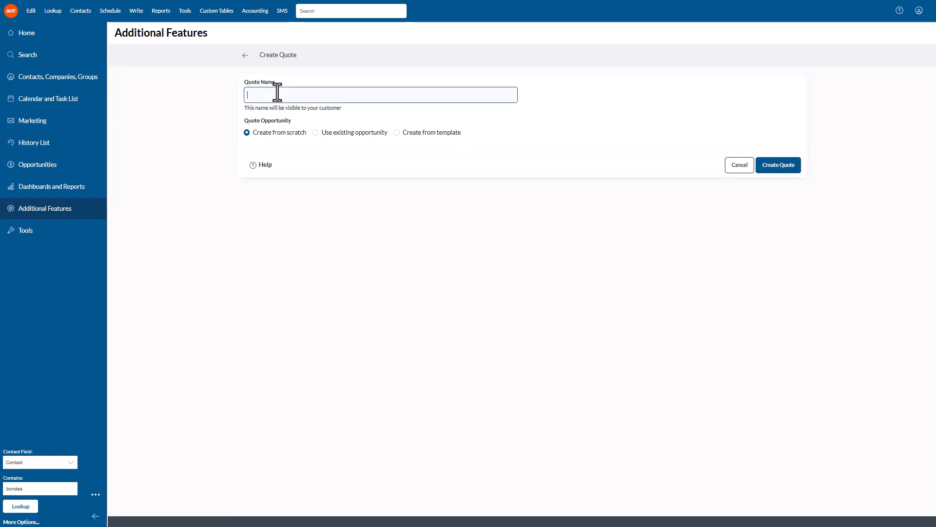
{"action": "type", "text": "Fred"}
{"action": "type", "text": "F. Ma"}
{"action": "type", "text": "23 202"}
{"action": "key", "text": "BackSpace"}
{"action": "key", "text": "BackSpace"}
{"action": "key", "text": "BackSpace"}
{"action": "key", "text": "BackSpace"}
{"action": "type", "text": "2025"}
{"action": "left_click", "coordinate": [396, 133]}
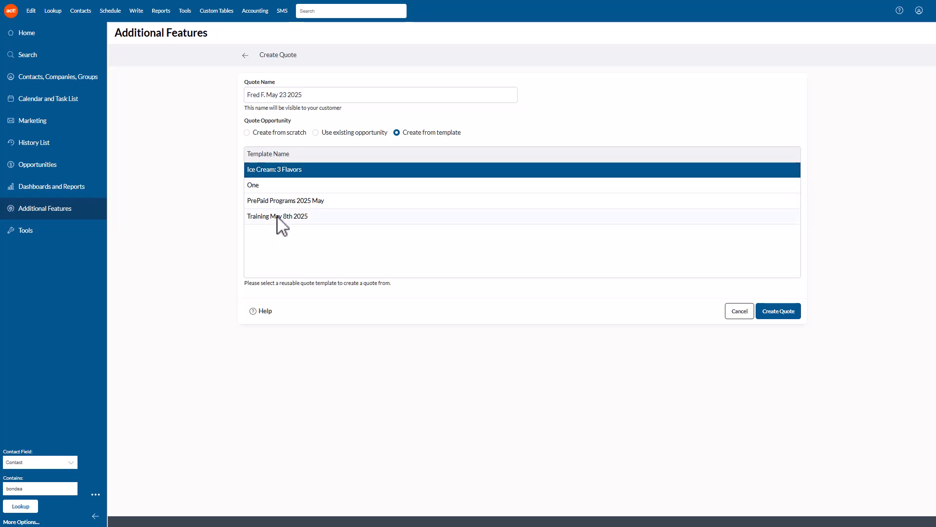
{"action": "left_click", "coordinate": [780, 312]}
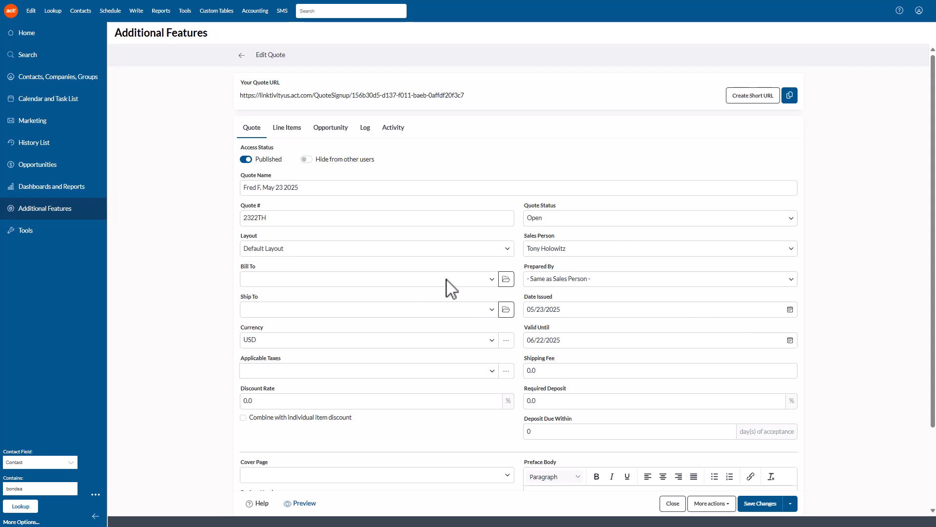
- Look up the existing Bedrock Industries contact by surname and set it as the quote's Bill To contact
{"action": "left_click", "coordinate": [512, 283]}
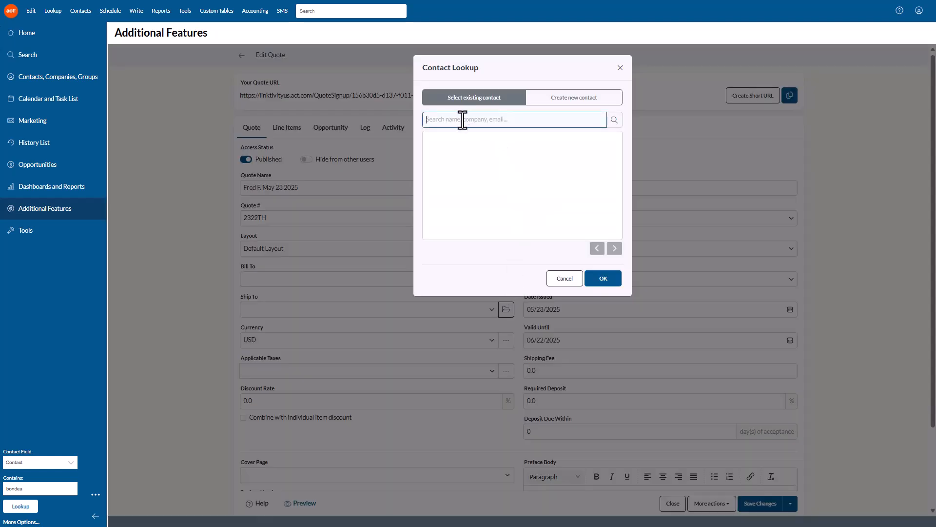
{"action": "type", "text": "flinst"}
{"action": "left_click", "coordinate": [614, 119]}
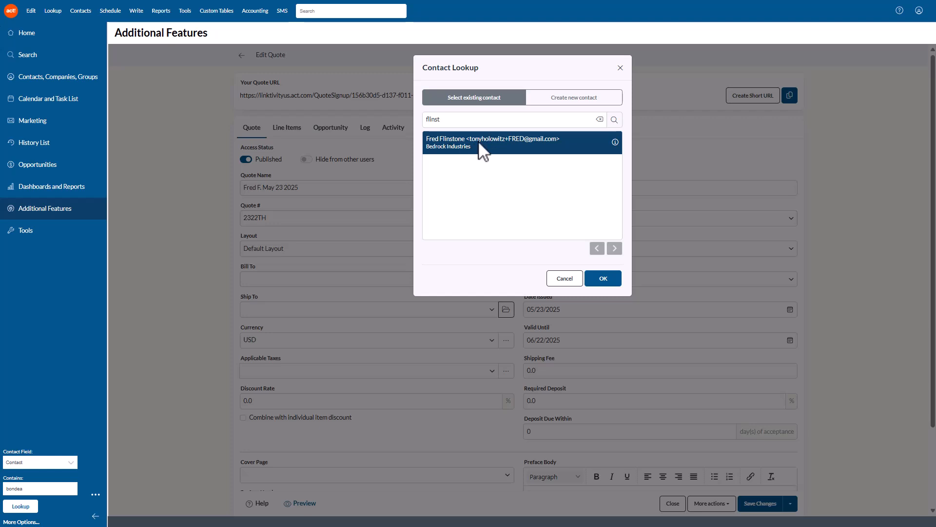
{"action": "left_click", "coordinate": [604, 278]}
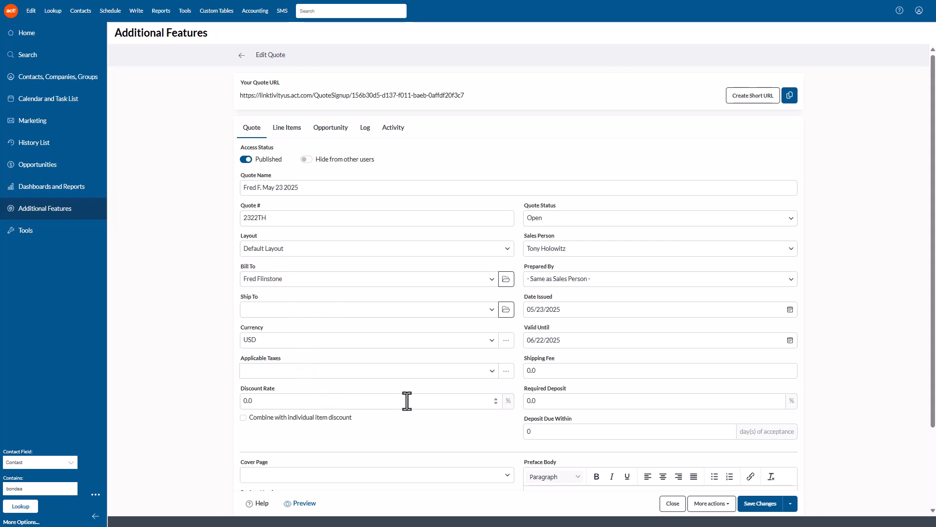
- Set the quote's cover page to Training Intro 2025 and save the changes
{"action": "scroll", "coordinate": [407, 401], "scroll_direction": "down", "scroll_amount": 2}
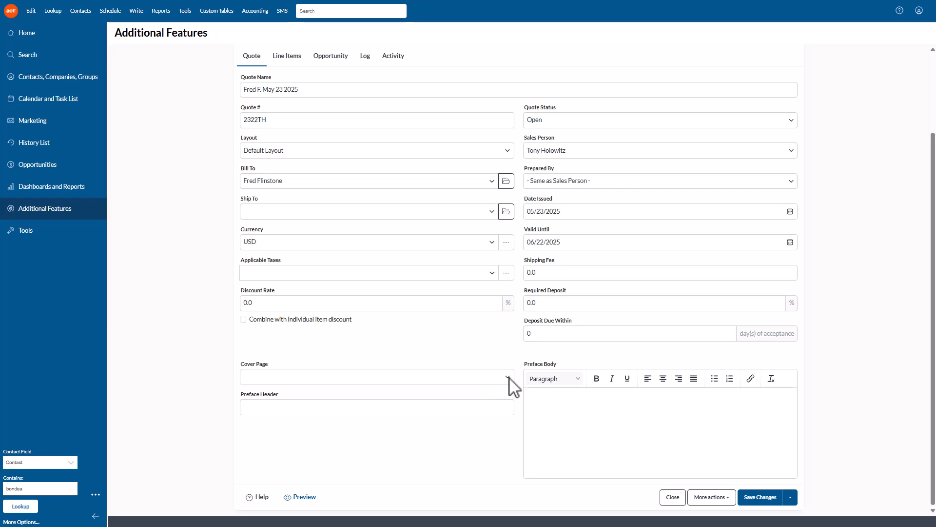
{"action": "left_click", "coordinate": [509, 377]}
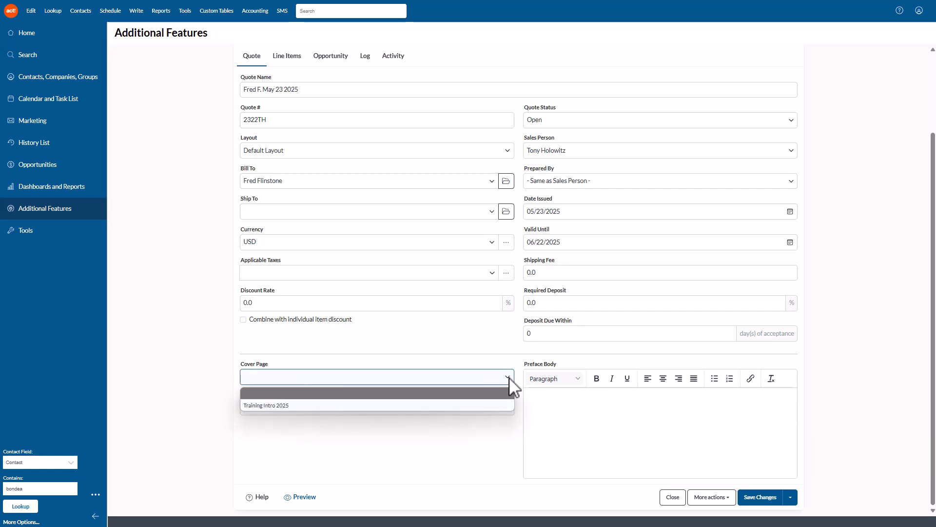
{"action": "left_click", "coordinate": [281, 405]}
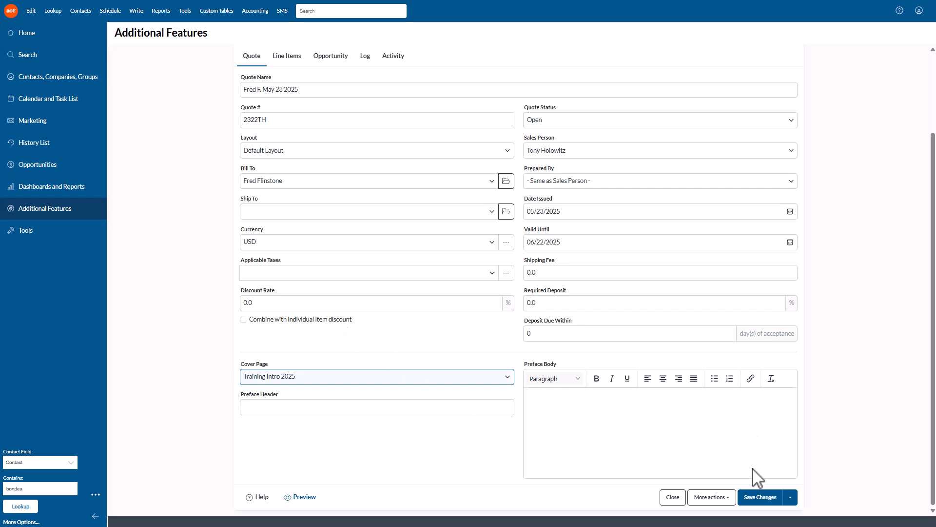
{"action": "left_click", "coordinate": [760, 497]}
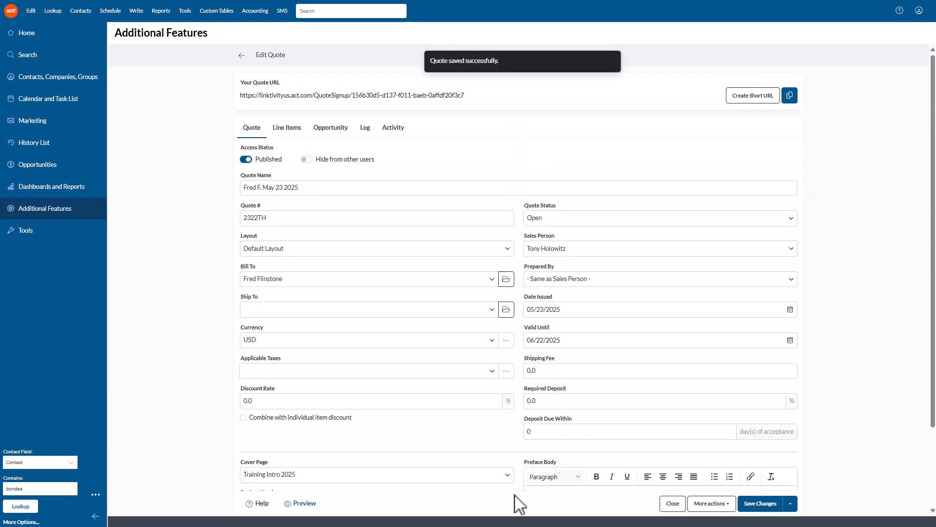
- Preview the quote and raise the Chocolate One Pint quantity to 7
{"action": "left_click", "coordinate": [295, 504]}
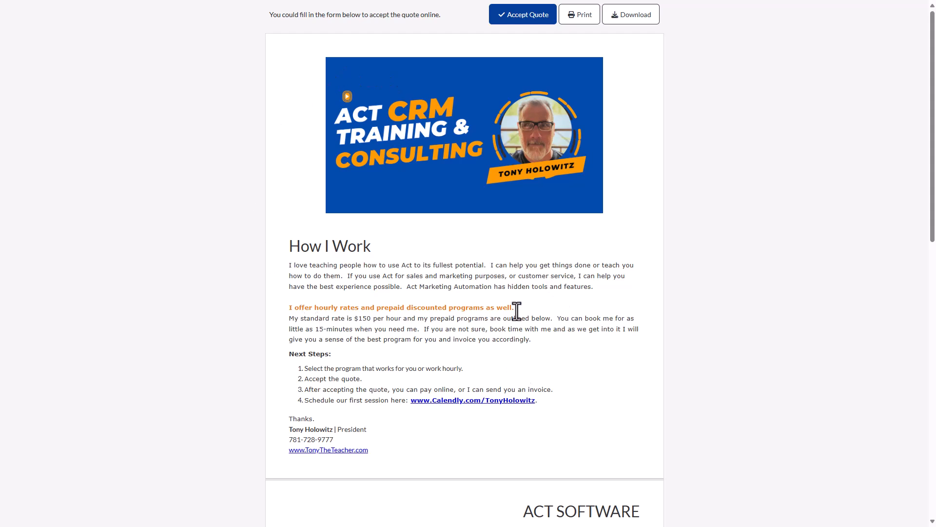
{"action": "scroll", "coordinate": [517, 311], "scroll_direction": "down", "scroll_amount": 8}
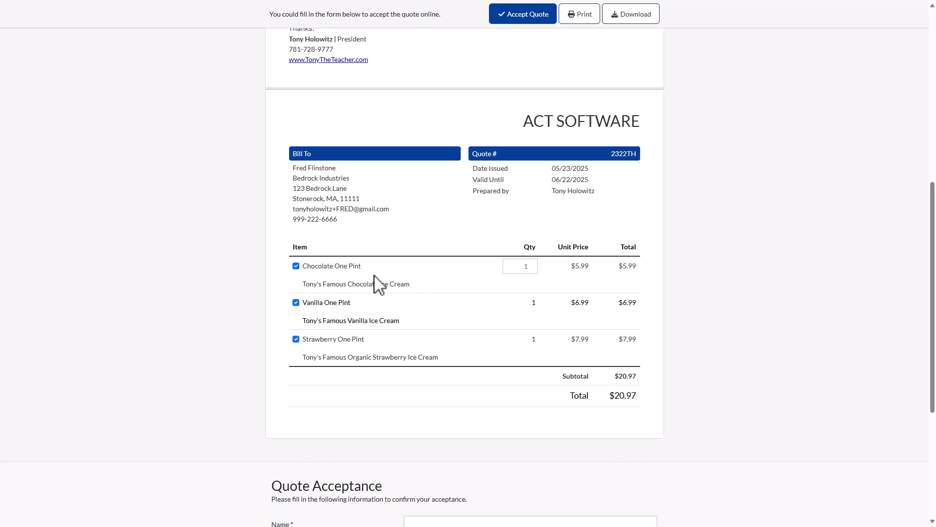
{"action": "left_click", "coordinate": [532, 264]}
{"action": "left_click", "coordinate": [532, 263]}
{"action": "left_click", "coordinate": [532, 263]}
{"action": "left_click", "coordinate": [532, 264]}
{"action": "left_click", "coordinate": [532, 263]}
{"action": "left_click", "coordinate": [532, 263]}
- Return to the quote editor, save the quote and send it to the customer by email with the prefilled message
{"action": "mouse_move", "coordinate": [467, 10]}
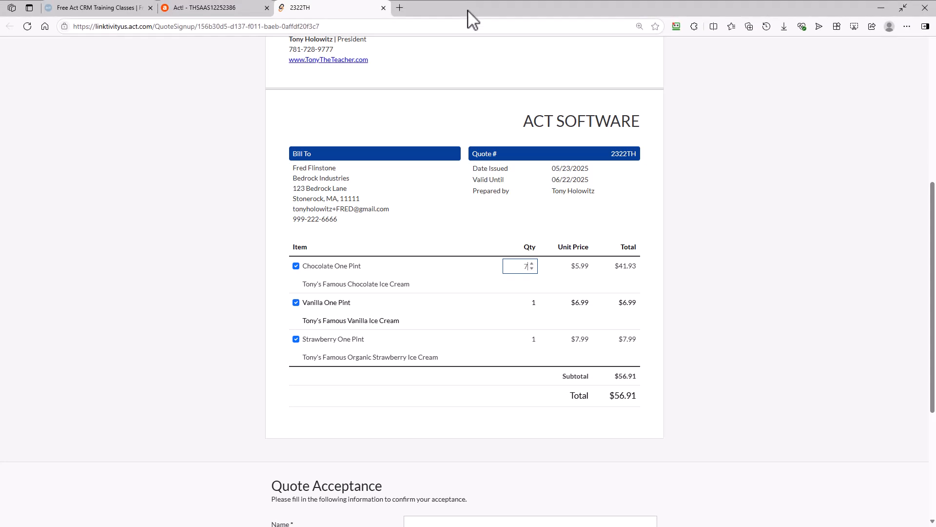
{"action": "left_click", "coordinate": [204, 13]}
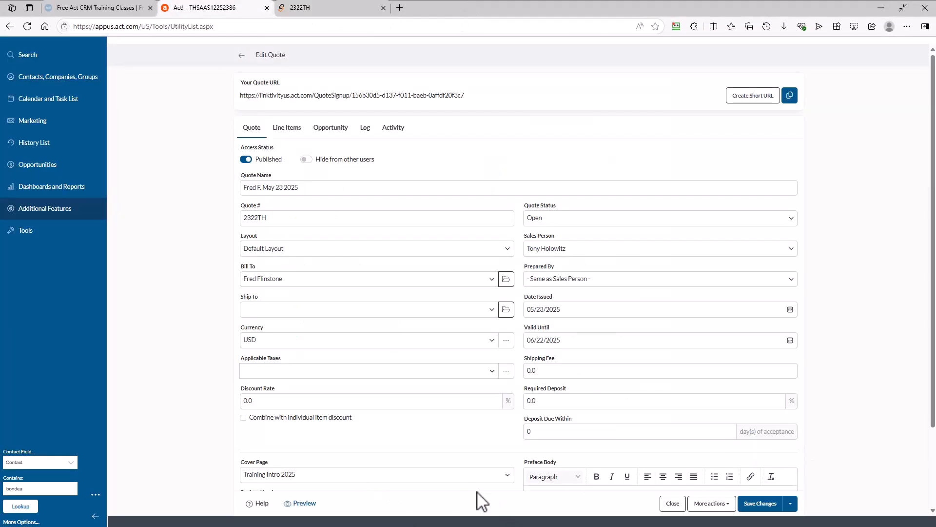
{"action": "scroll", "coordinate": [478, 502], "scroll_direction": "down", "scroll_amount": 2}
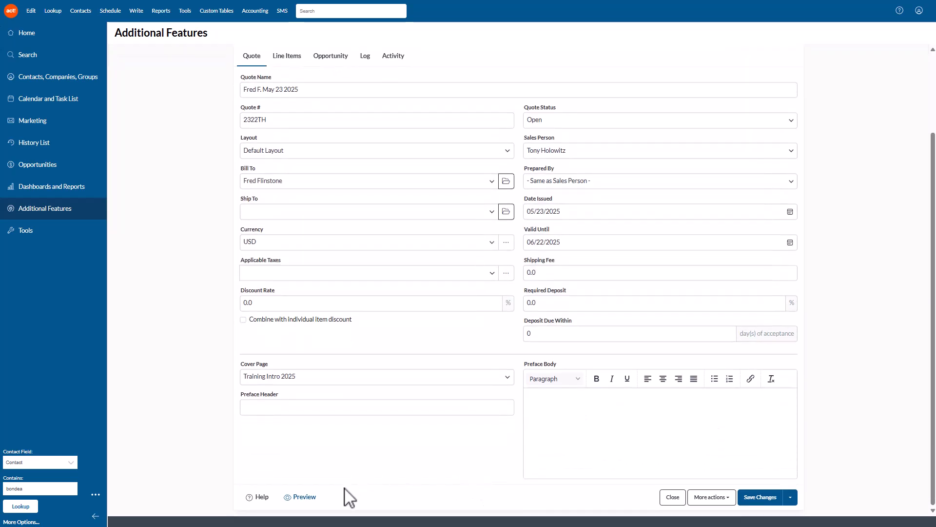
{"action": "left_click", "coordinate": [790, 499]}
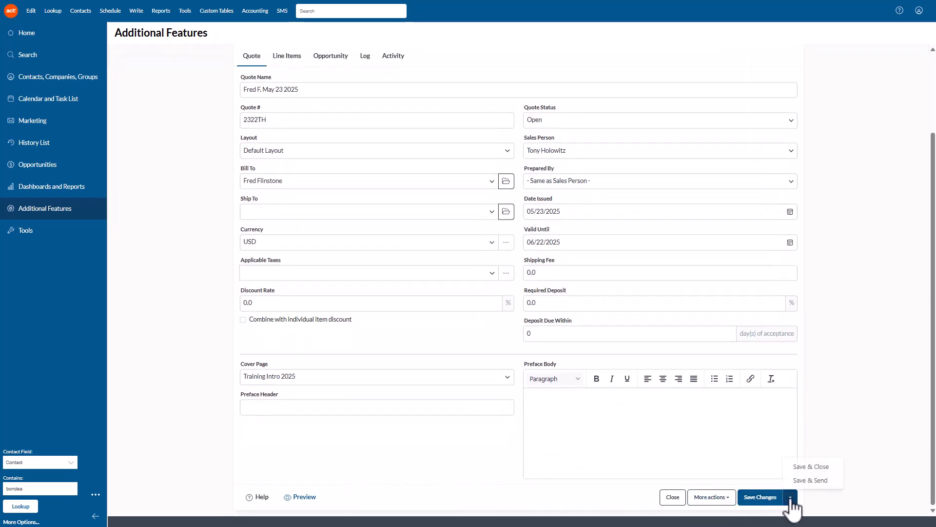
{"action": "left_click", "coordinate": [806, 478]}
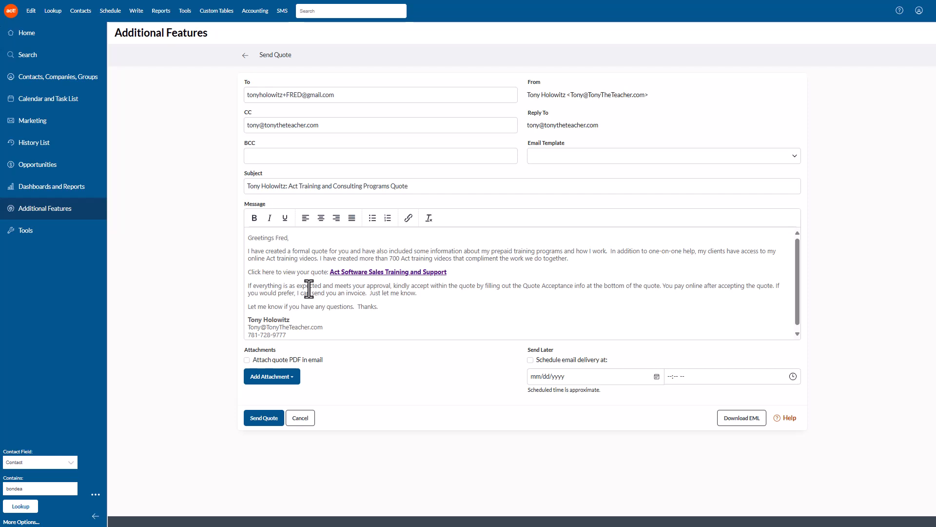
{"action": "left_click", "coordinate": [253, 420]}
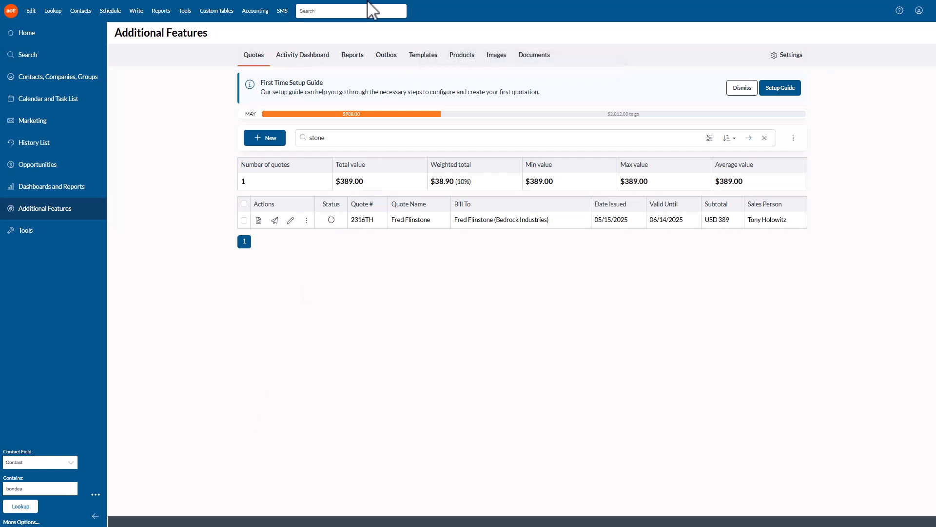
- Return to the quote preview and examine the acceptance options and the Quote Acceptance form
{"action": "mouse_move", "coordinate": [367, 4]}
{"action": "left_click", "coordinate": [338, 7]}
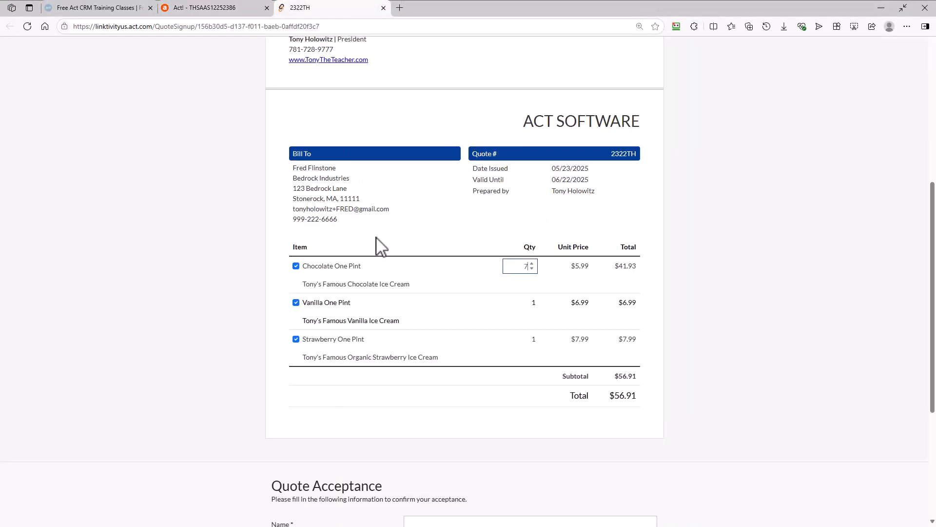
{"action": "scroll", "coordinate": [380, 253], "scroll_direction": "up", "scroll_amount": 7}
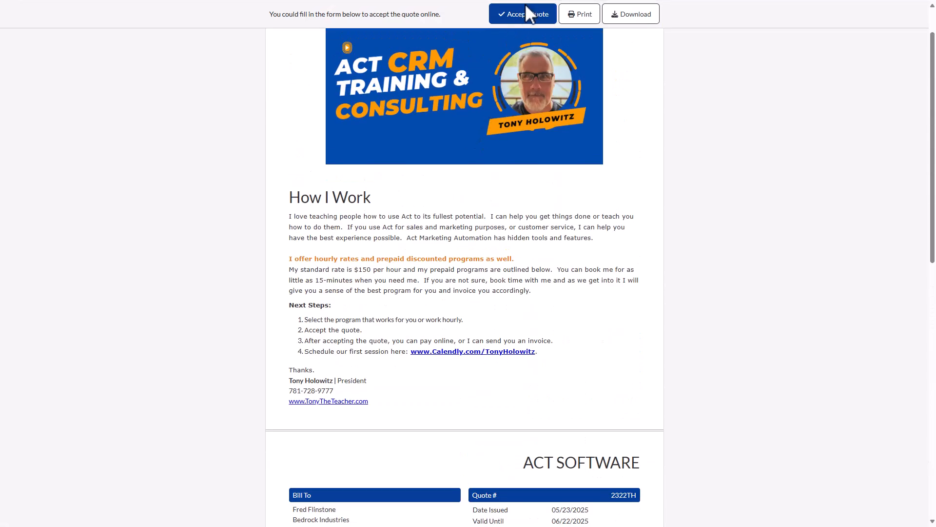
{"action": "scroll", "coordinate": [502, 390], "scroll_direction": "down", "scroll_amount": 2}
{"action": "scroll", "coordinate": [464, 376], "scroll_direction": "down", "scroll_amount": 10}
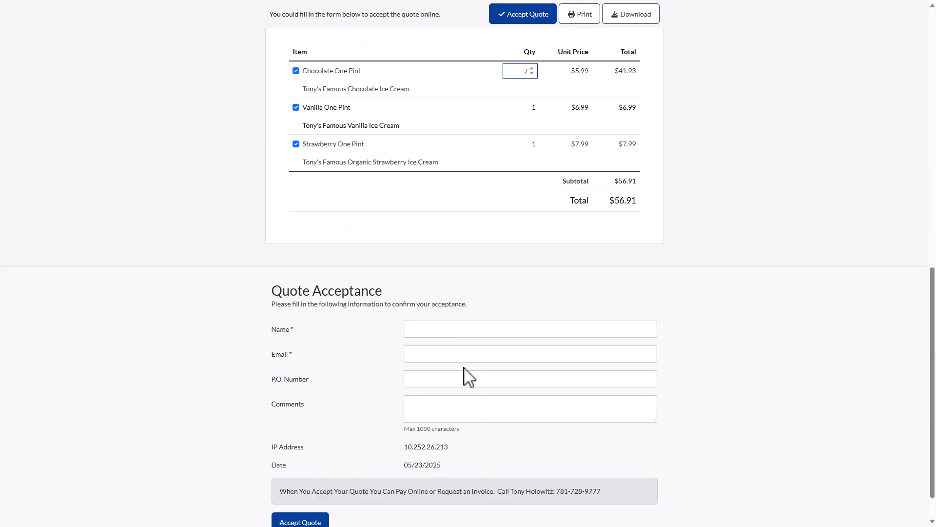